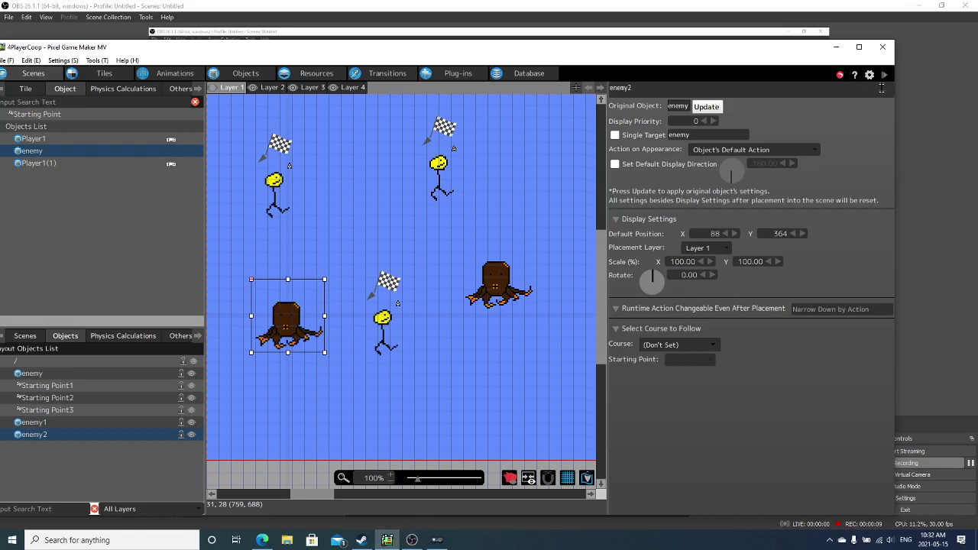
Start a test play and maximize the game window
{"action": "left_click", "coordinate": [885, 75]}
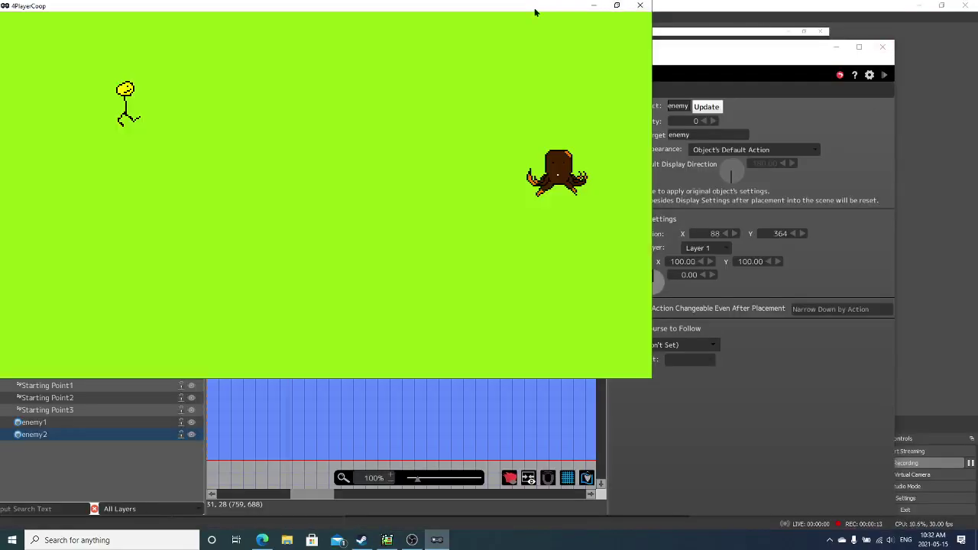
{"action": "left_click_drag", "start_coordinate": [535, 8], "coordinate": [540, 24]}
{"action": "left_click", "coordinate": [622, 24]}
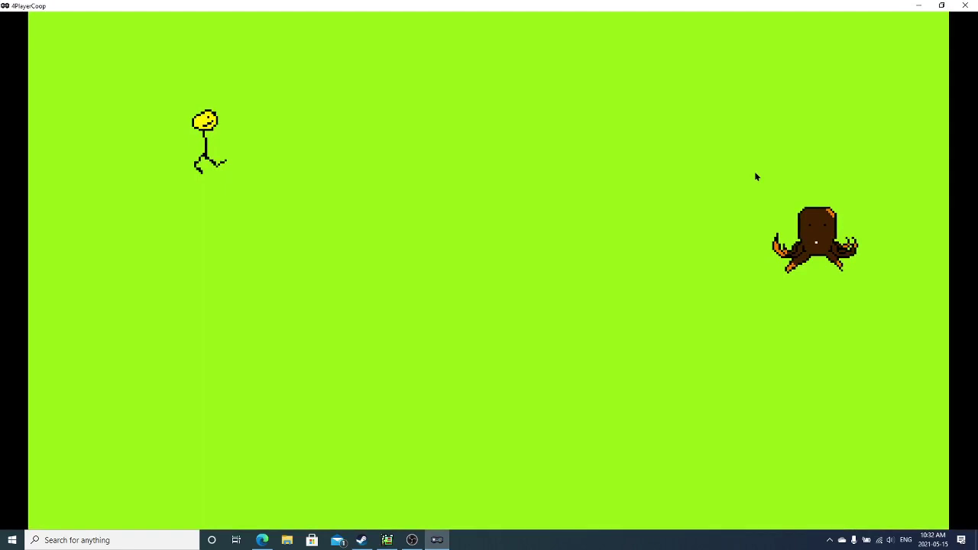
Run the player in all directions around the green field, then swing its sword
{"action": "key", "text": "Down"}
{"action": "key", "text": "Left"}
{"action": "key", "text": "Right"}
{"action": "key", "text": "Up"}
{"action": "key", "text": "Down"}
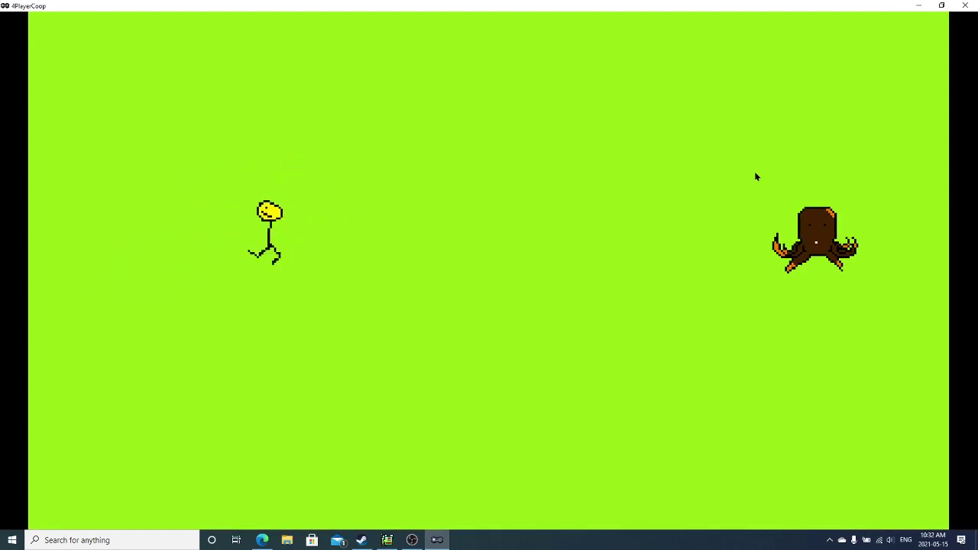
{"action": "key", "text": "Left"}
{"action": "key", "text": "Up"}
{"action": "key", "text": "Down"}
{"action": "key", "text": "Right"}
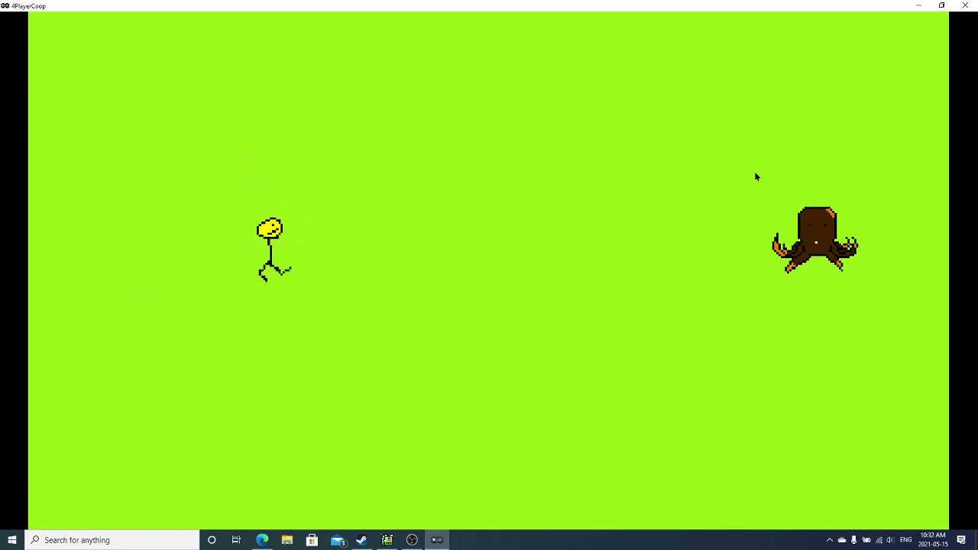
{"action": "key", "text": "space"}
Turn left and right, move around the field, and attack with the sword repeatedly
{"action": "key", "text": "Left"}
{"action": "key", "text": "Right"}
{"action": "key", "text": "space"}
{"action": "key", "text": "Right"}
{"action": "key", "text": "Left"}
{"action": "key", "text": "Up"}
{"action": "key", "text": "Right"}
{"action": "key", "text": "space"}
{"action": "key", "text": "space"}
Alternate sword swings facing left and right, then jump
{"action": "key", "text": "Left"}
{"action": "key", "text": "space"}
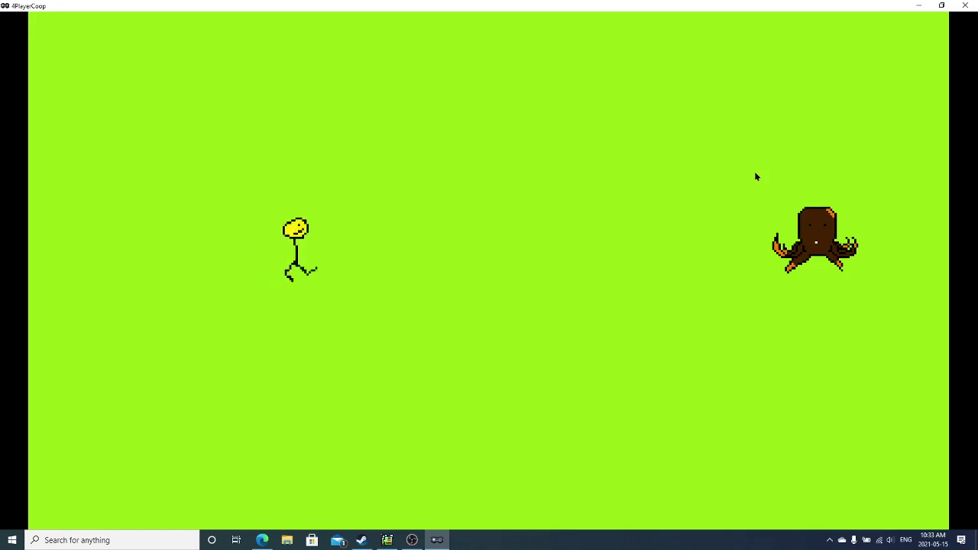
{"action": "key", "text": "Left"}
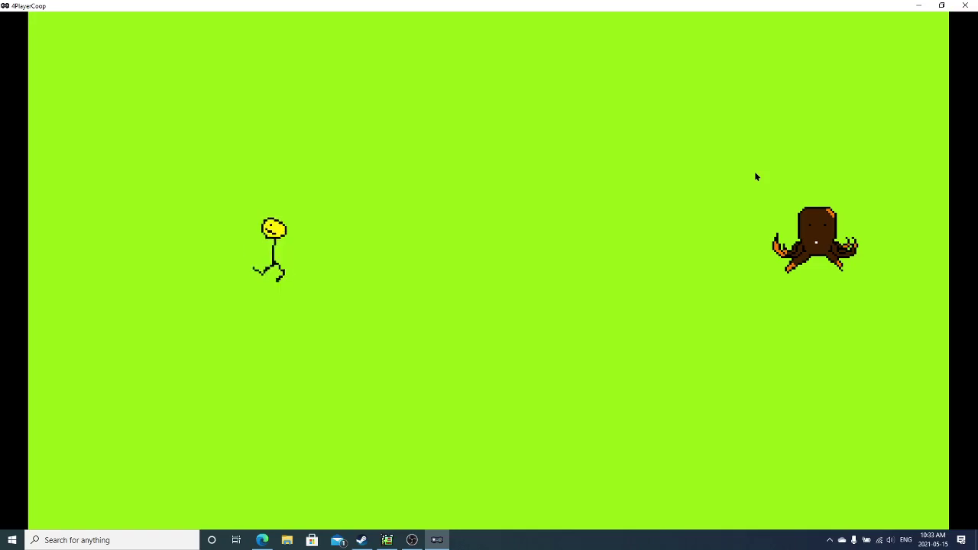
{"action": "key", "text": "space"}
{"action": "key", "text": "space"}
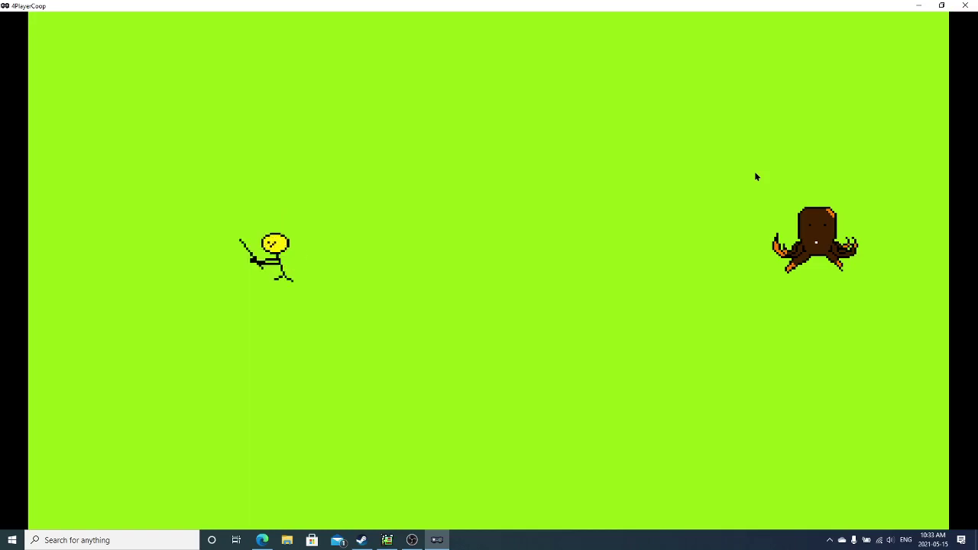
{"action": "key", "text": "space"}
{"action": "key", "text": "Up"}
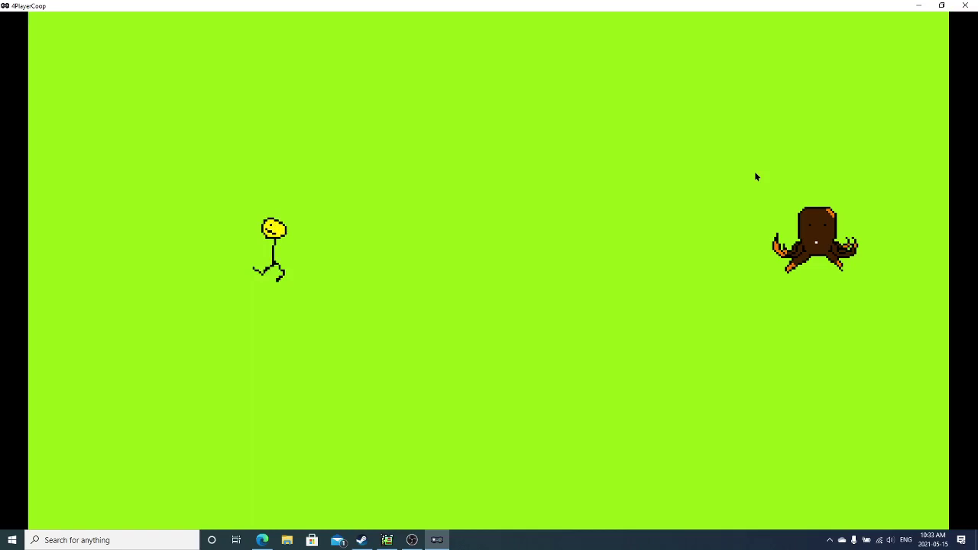
Walk the player right across the field toward the octopus and attack
{"action": "key", "text": "Right"}
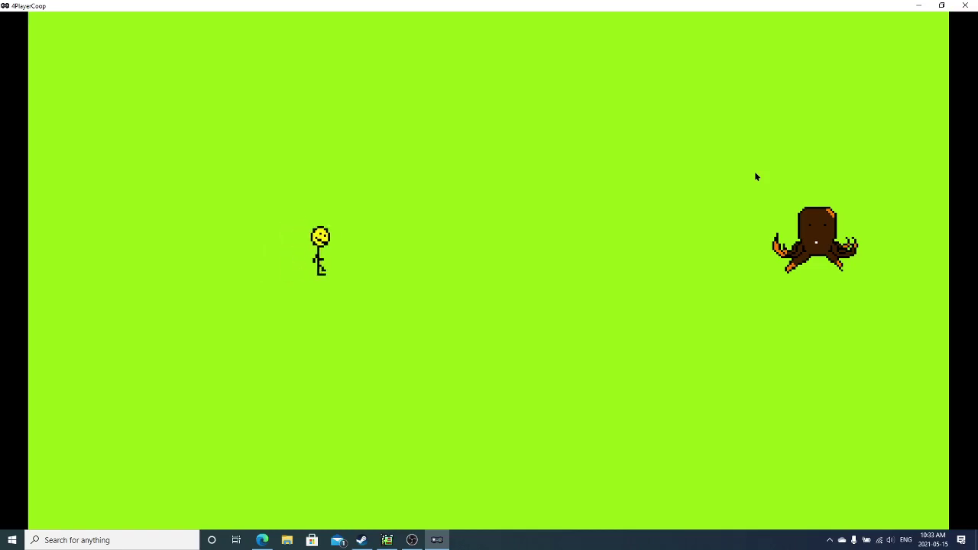
{"action": "key", "text": "Right"}
{"action": "key", "text": "Right"}
{"action": "key", "text": "Down"}
{"action": "key", "text": "Right"}
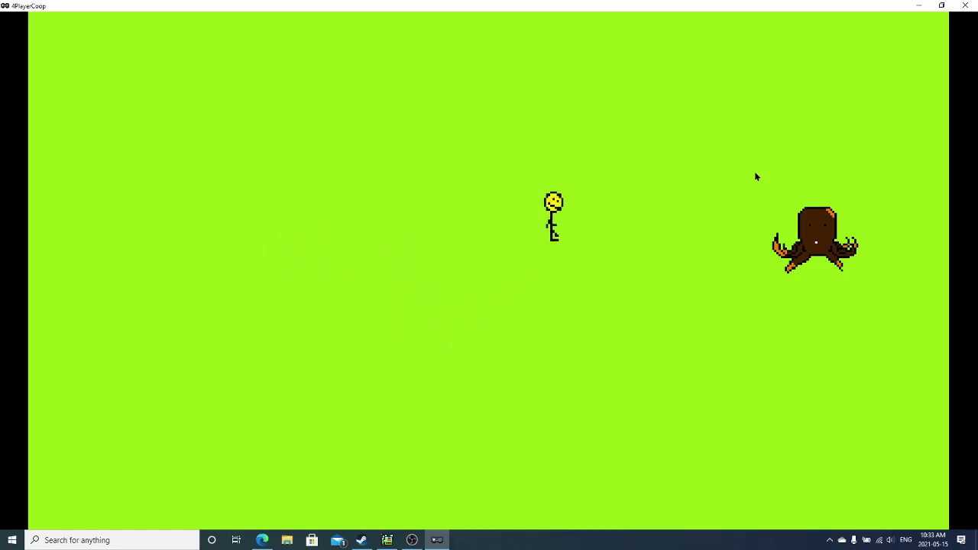
{"action": "key", "text": "Up"}
{"action": "key", "text": "Right"}
{"action": "key", "text": "space"}
Adjust the player's position near the octopus, ending up beside it
{"action": "key", "text": "Right"}
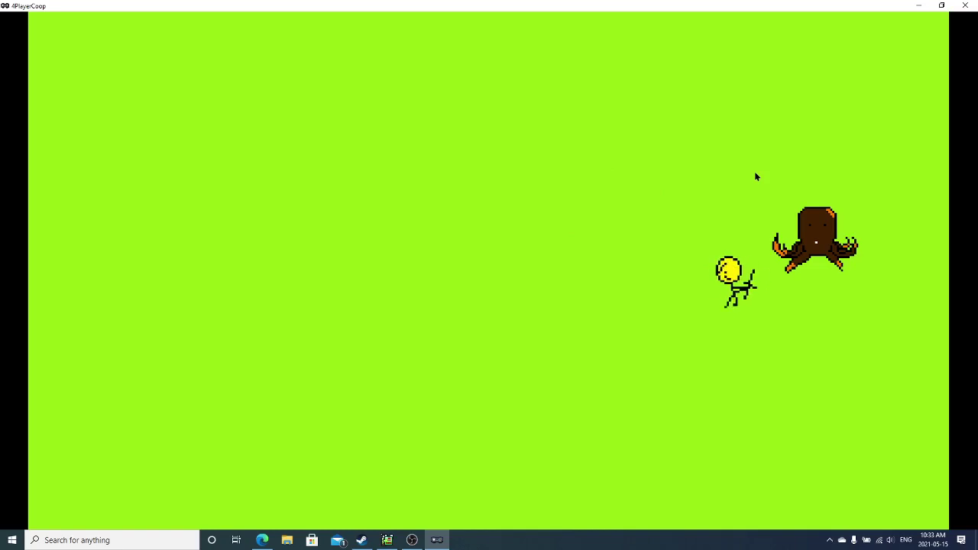
{"action": "key", "text": "Left"}
{"action": "key", "text": "Down"}
{"action": "key", "text": "Right"}
{"action": "key", "text": "Up"}
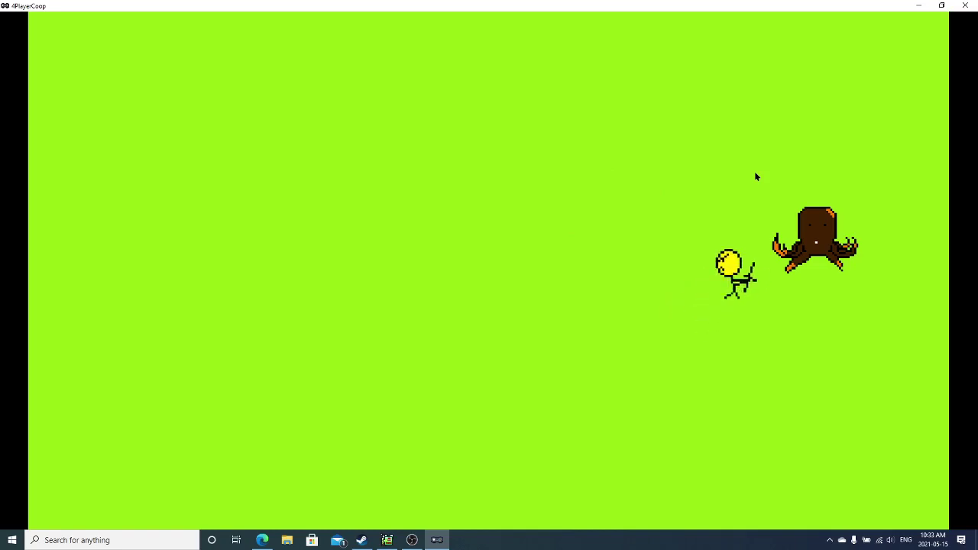
{"action": "key", "text": "Up"}
{"action": "key", "text": "Up"}
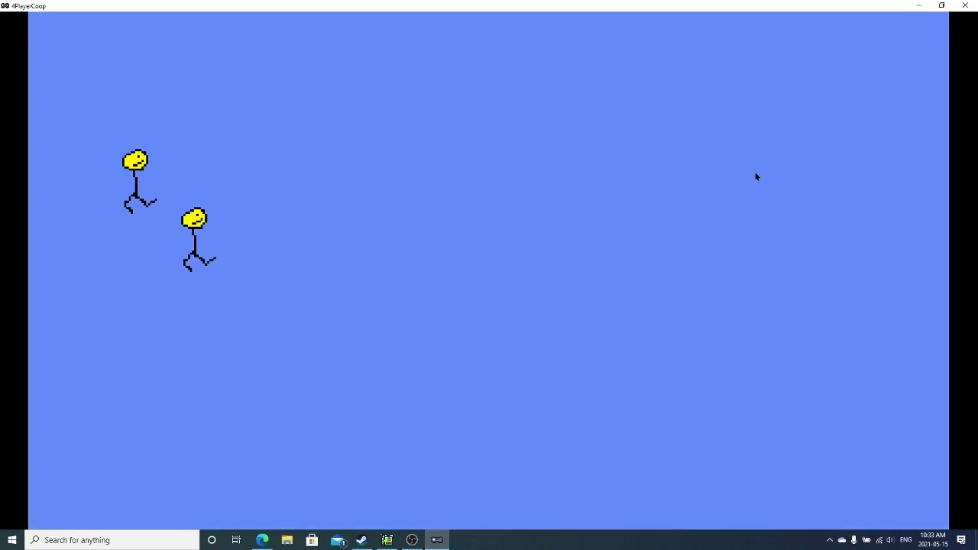
Jump and walk right toward the green wall, then turn to face left
{"action": "key", "text": "Right"}
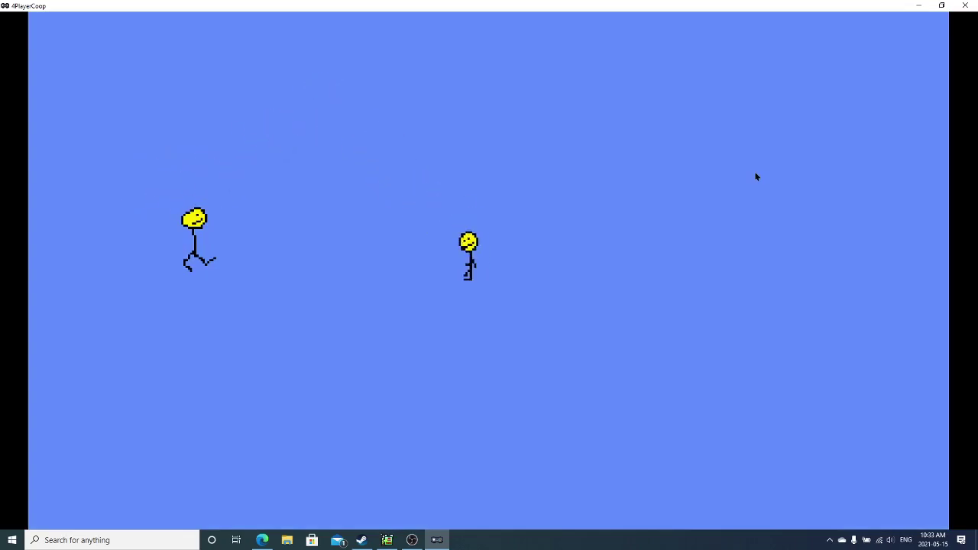
{"action": "key", "text": "Right"}
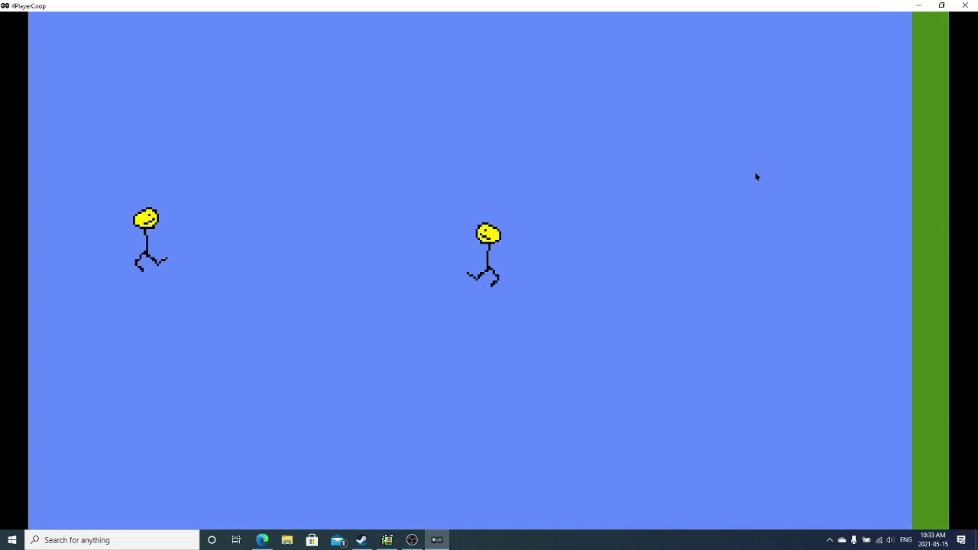
{"action": "key", "text": "Right"}
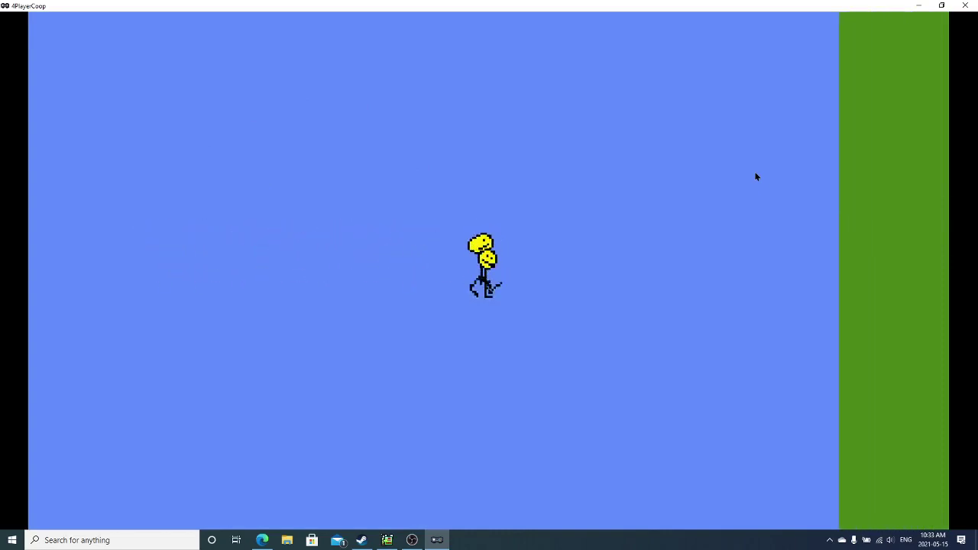
{"action": "key", "text": "Right"}
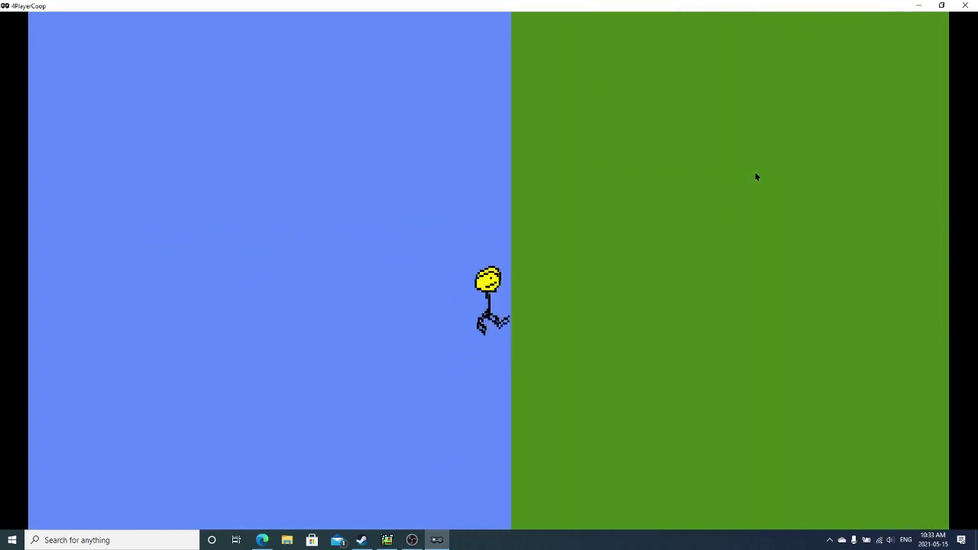
{"action": "key", "text": "Left"}
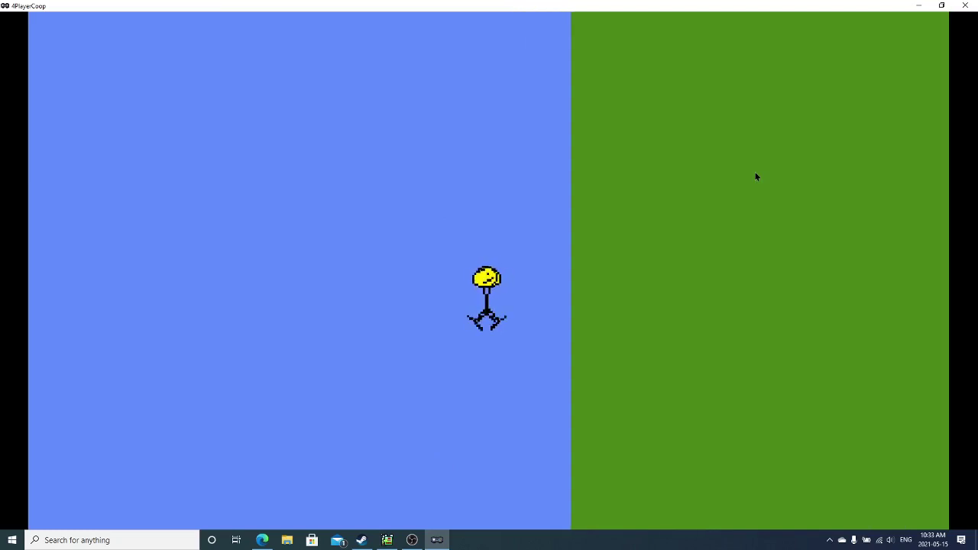
Walk left along the blue field, jump, then head right toward the wall
{"action": "key", "text": "Left"}
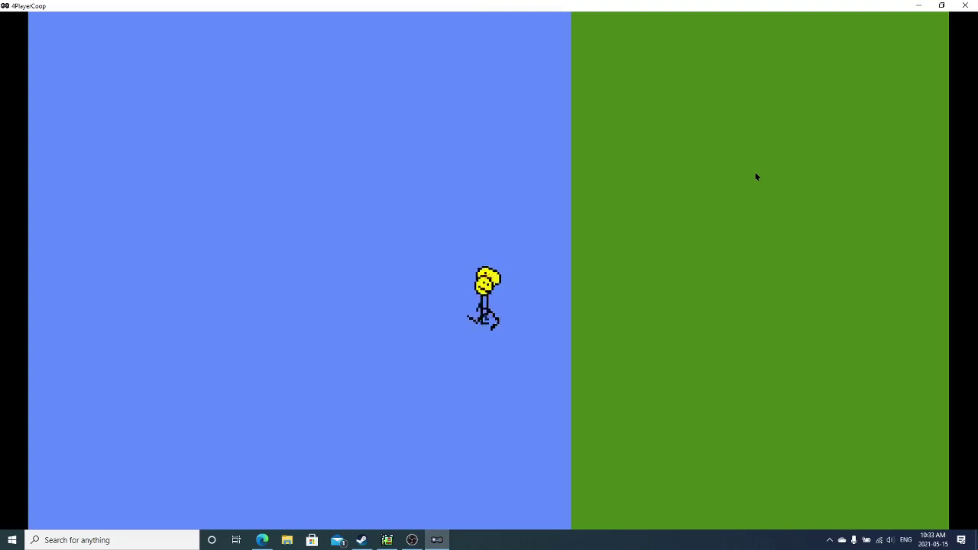
{"action": "key", "text": "Left"}
{"action": "key", "text": "Left"}
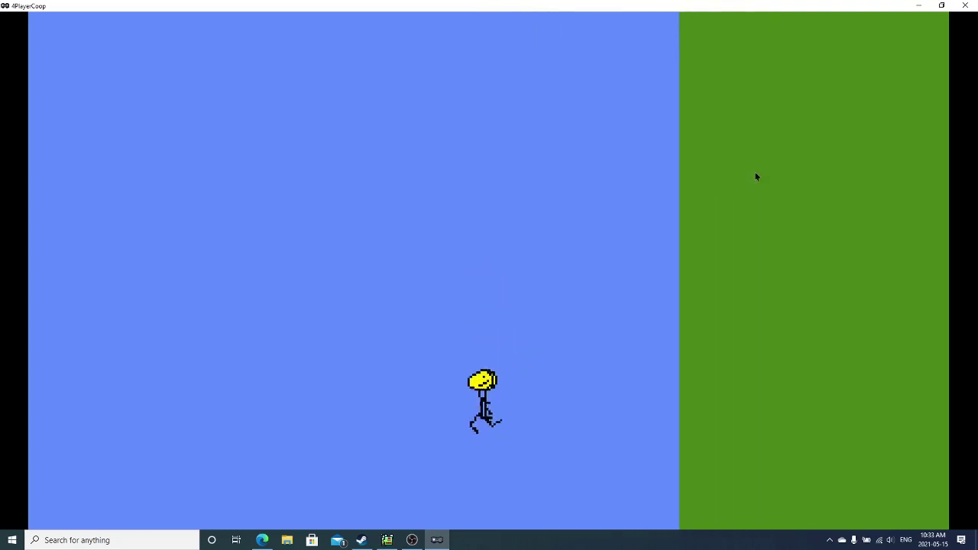
{"action": "key", "text": "Right"}
{"action": "key", "text": "Up"}
{"action": "key", "text": "Left"}
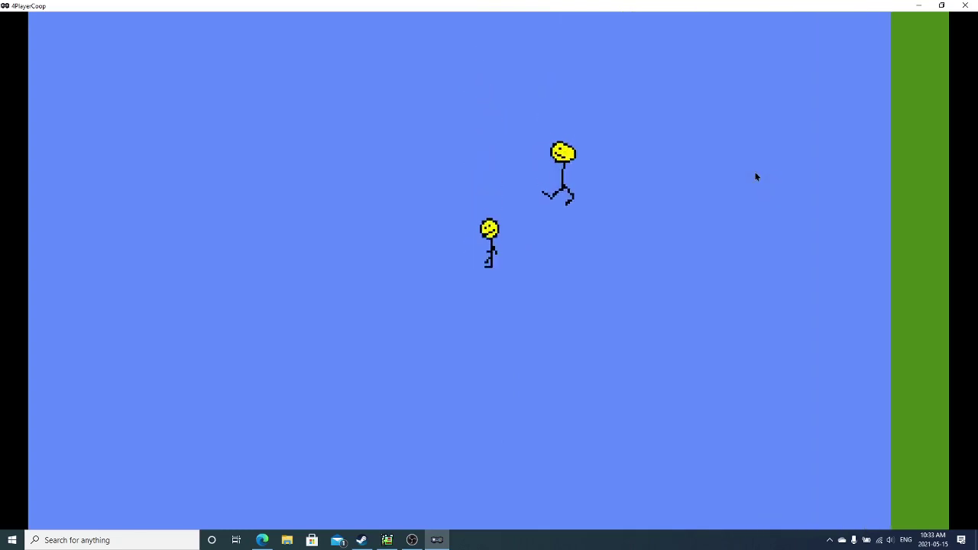
{"action": "key", "text": "Right"}
{"action": "key", "text": "Right"}
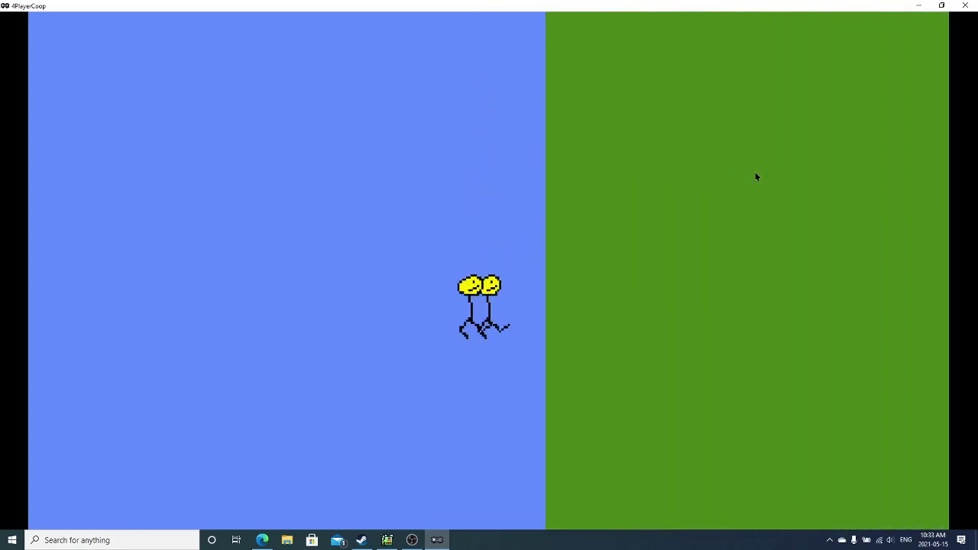
{"action": "key", "text": "Right"}
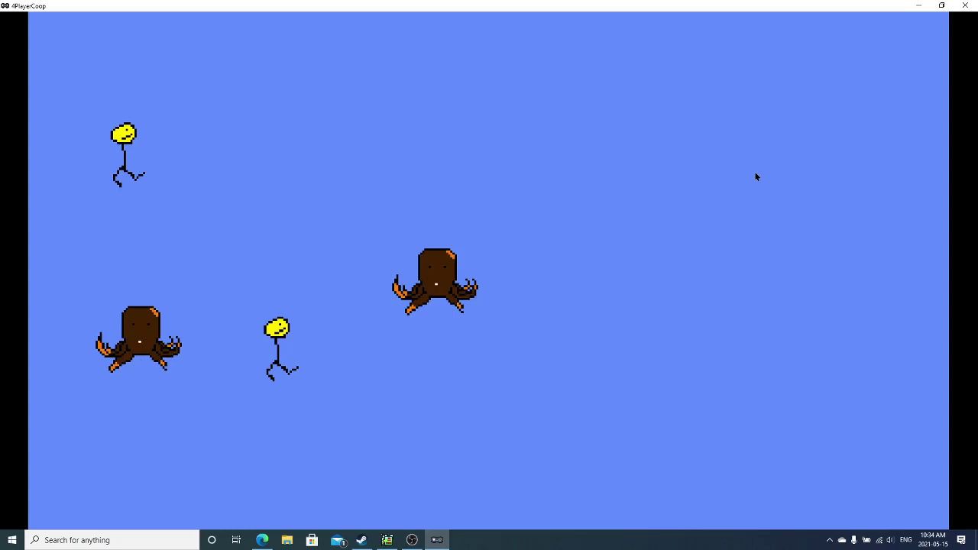
Attack the left octopus, then walk right and swing the sword at the octopus
{"action": "key", "text": "Left"}
{"action": "key", "text": "Left"}
{"action": "key", "text": "Left"}
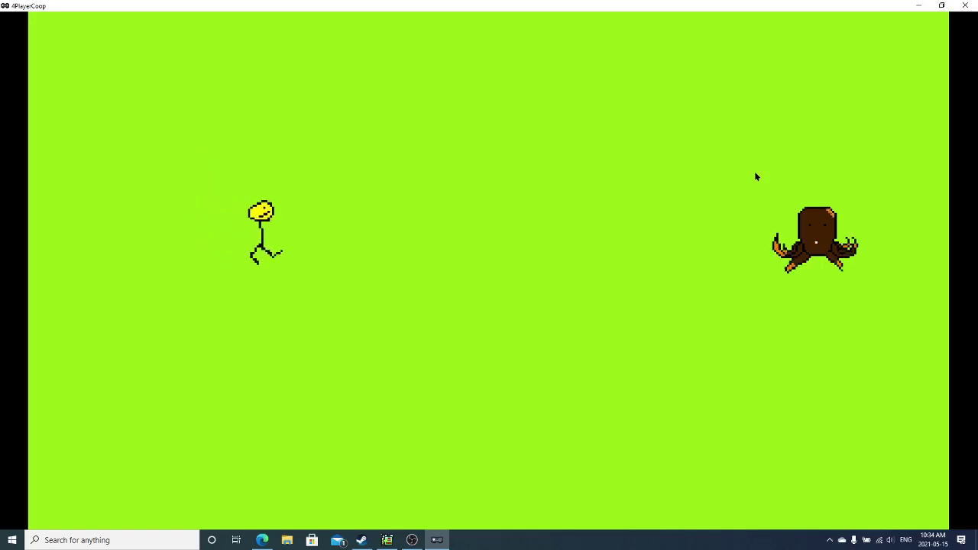
{"action": "key", "text": "Right"}
{"action": "key", "text": "Right"}
{"action": "key", "text": "Right"}
{"action": "key", "text": "Right"}
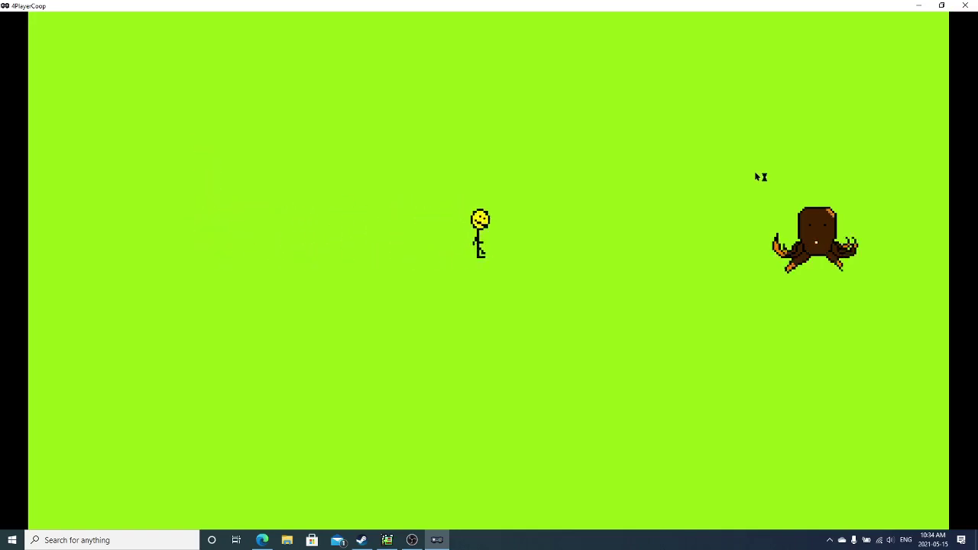
{"action": "key", "text": "Right"}
{"action": "key", "text": "Right"}
{"action": "key", "text": "Right"}
{"action": "key", "text": "Right"}
{"action": "key", "text": "space"}
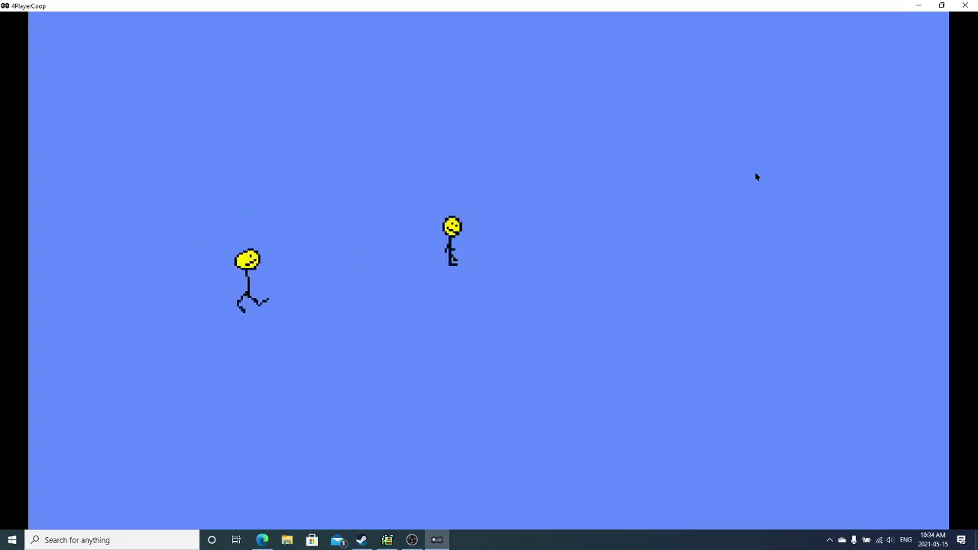
Run right across the blue scene, weaving up and down around the partner
{"action": "key", "text": "Right"}
{"action": "key", "text": "Down"}
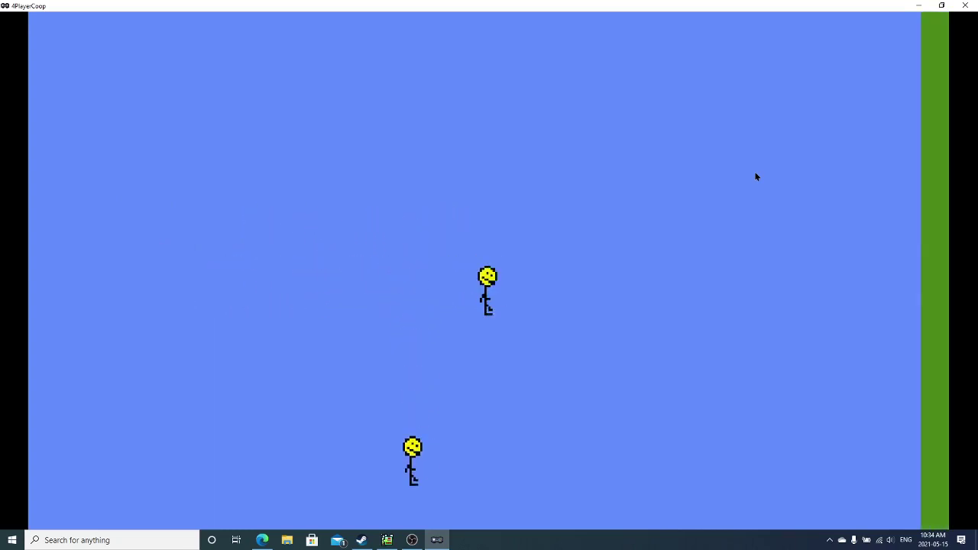
{"action": "key", "text": "Down"}
{"action": "key", "text": "Right"}
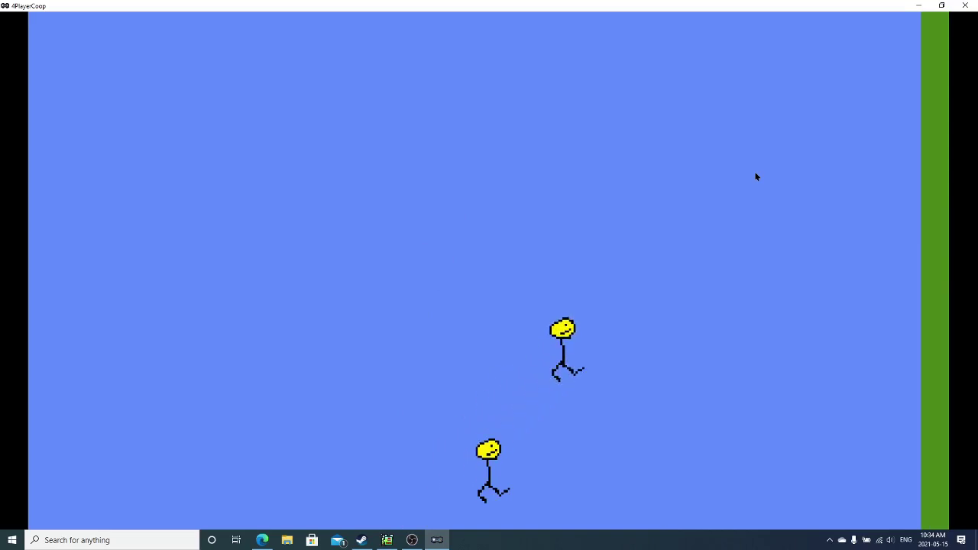
{"action": "key", "text": "Up"}
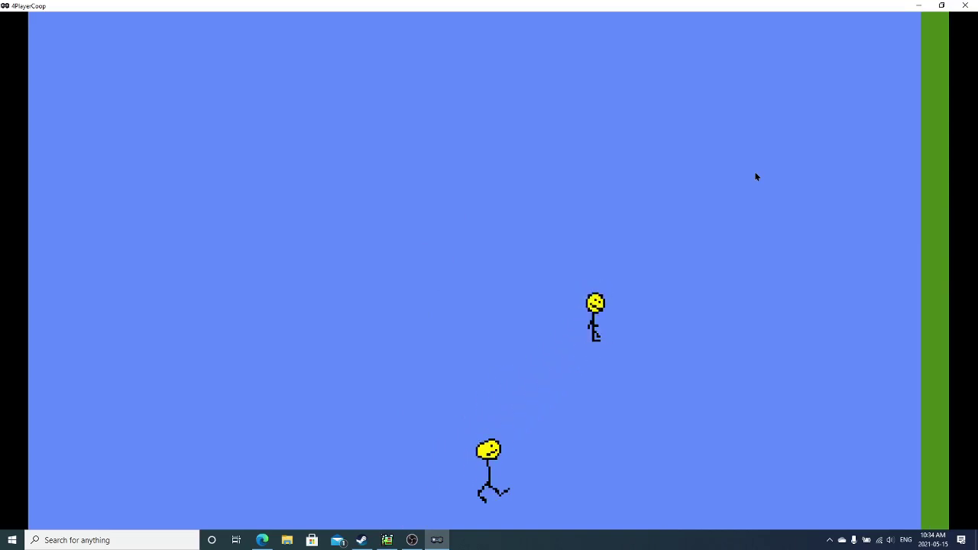
{"action": "key", "text": "Down"}
{"action": "key", "text": "Down"}
{"action": "key", "text": "Left"}
{"action": "key", "text": "Left"}
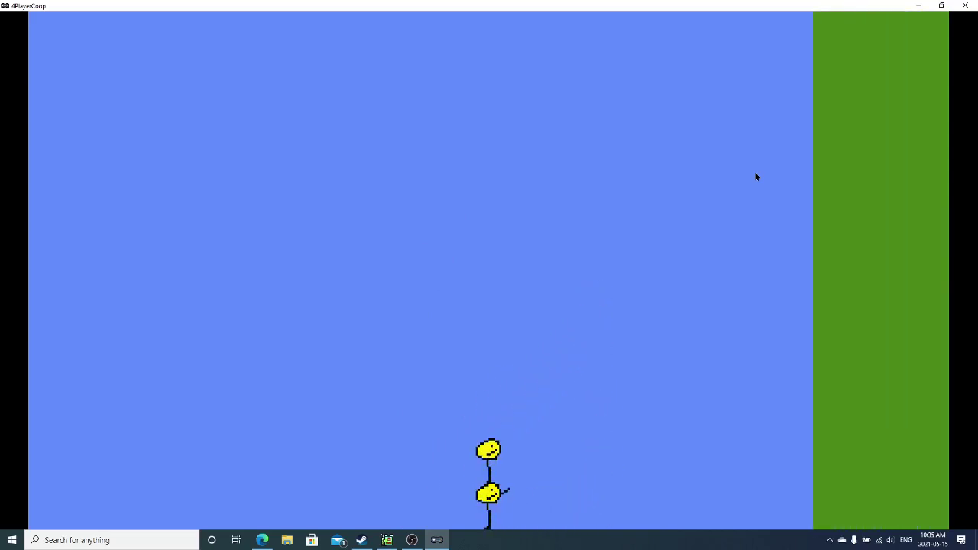
{"action": "key", "text": "Up"}
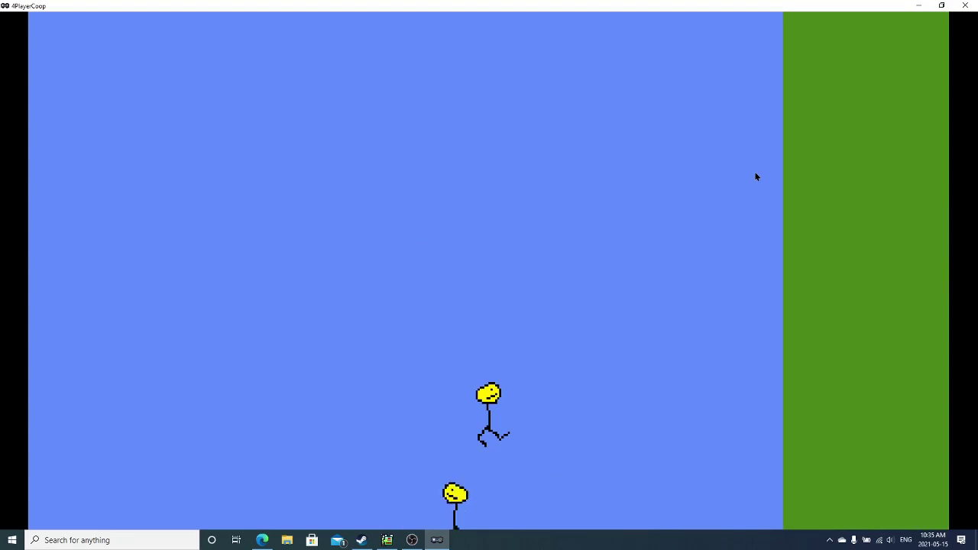
Head right into the green area and move upward, leaving the partner behind
{"action": "key", "text": "Right"}
{"action": "key", "text": "Right"}
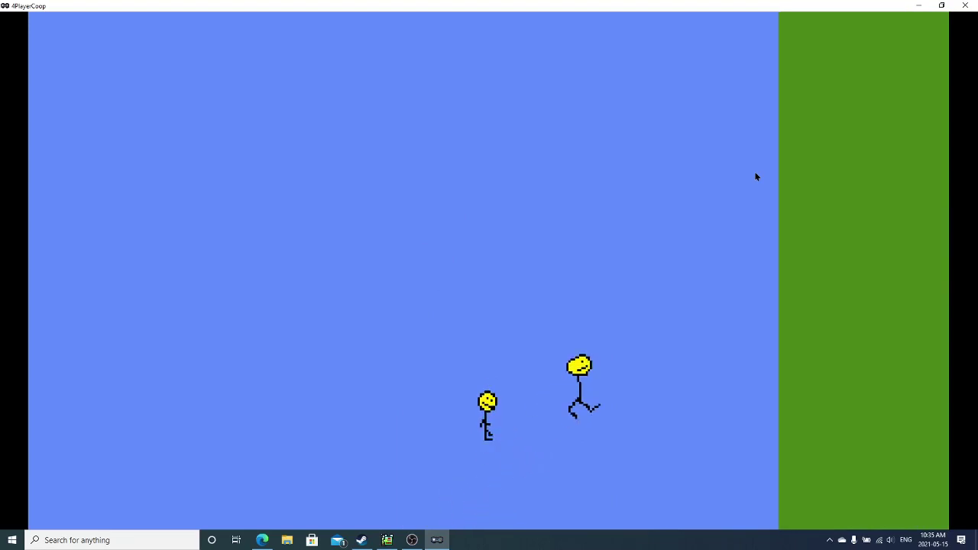
{"action": "key", "text": "Up"}
{"action": "key", "text": "Left"}
{"action": "key", "text": "Left"}
{"action": "key", "text": "Down"}
{"action": "key", "text": "Down"}
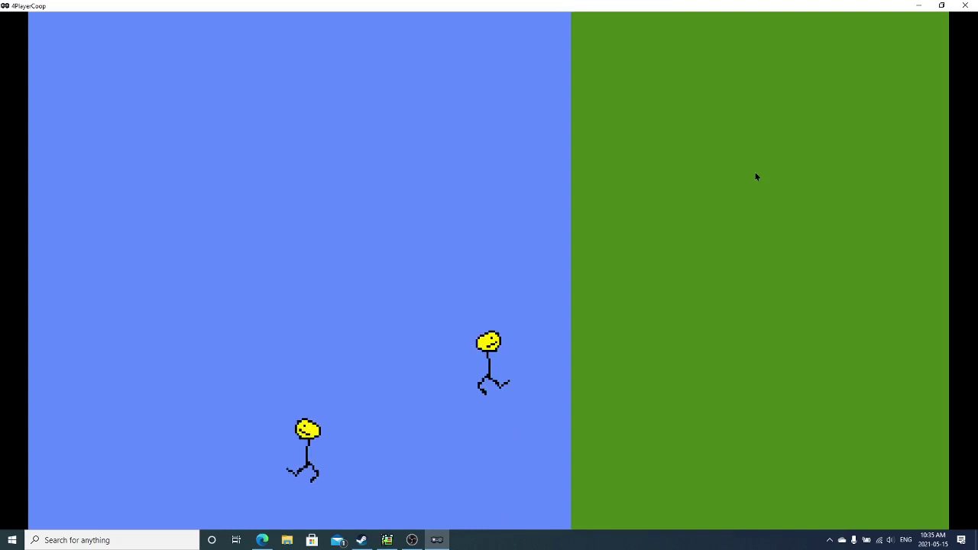
{"action": "key", "text": "Right"}
{"action": "key", "text": "Right"}
{"action": "key", "text": "Right"}
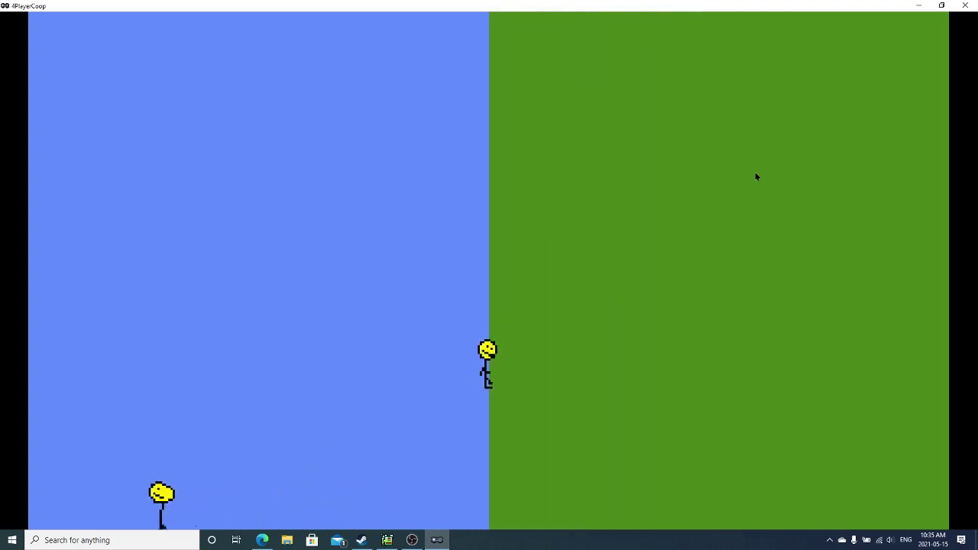
{"action": "key", "text": "Right"}
{"action": "key", "text": "Right"}
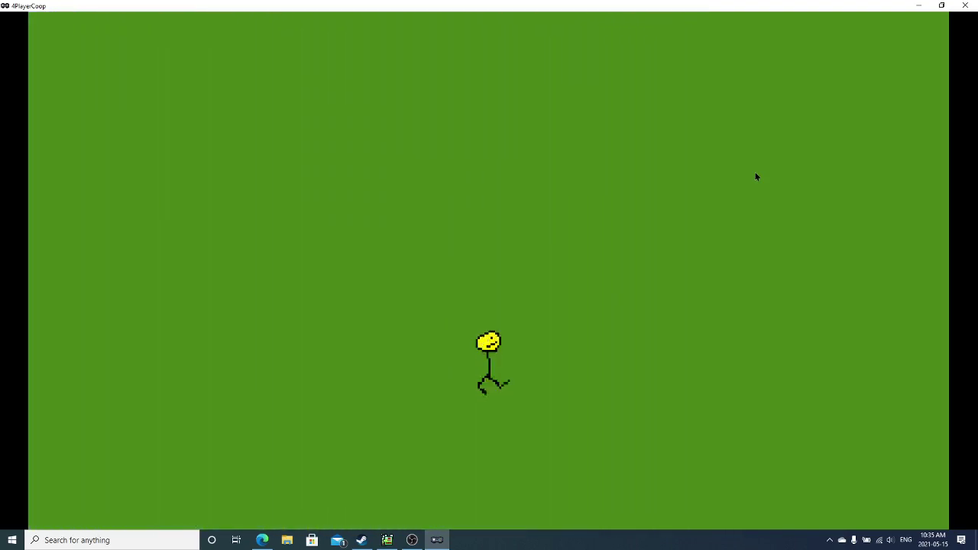
{"action": "key", "text": "Up"}
{"action": "key", "text": "Up"}
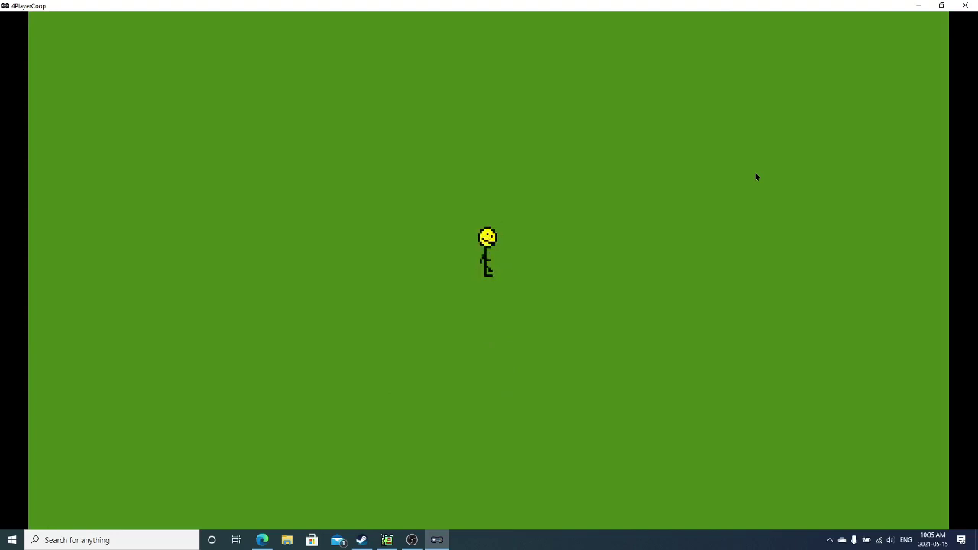
Walk right to the octopus as the partner catches up, positioning beside it
{"action": "key", "text": "Right"}
{"action": "key", "text": "Right"}
{"action": "key", "text": "Right"}
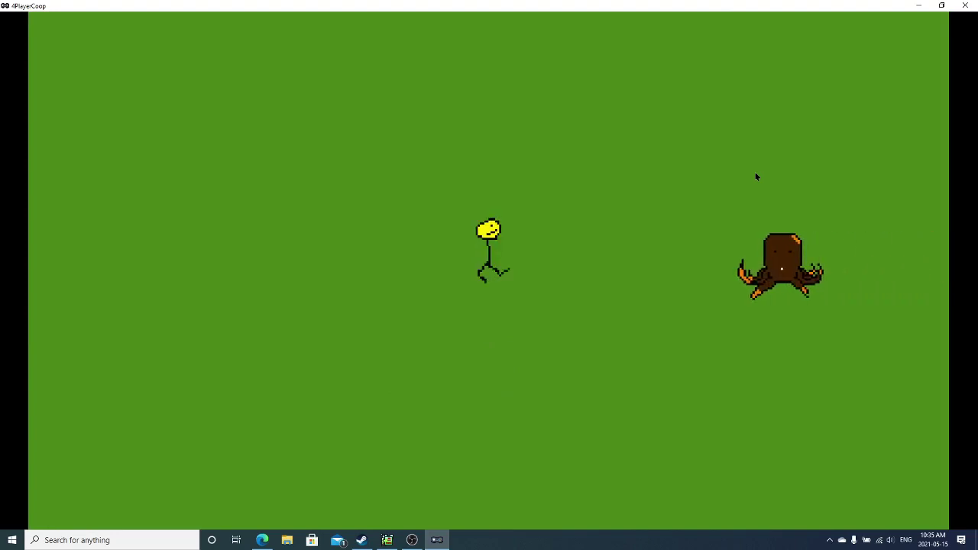
{"action": "key", "text": "d"}
{"action": "key", "text": "d"}
{"action": "key", "text": "d"}
{"action": "key", "text": "Right"}
{"action": "key", "text": "Right"}
{"action": "key", "text": "Right"}
{"action": "key", "text": "Down"}
{"action": "key", "text": "Down"}
{"action": "key", "text": "Right"}
{"action": "key", "text": "Right"}
{"action": "key", "text": "Right"}
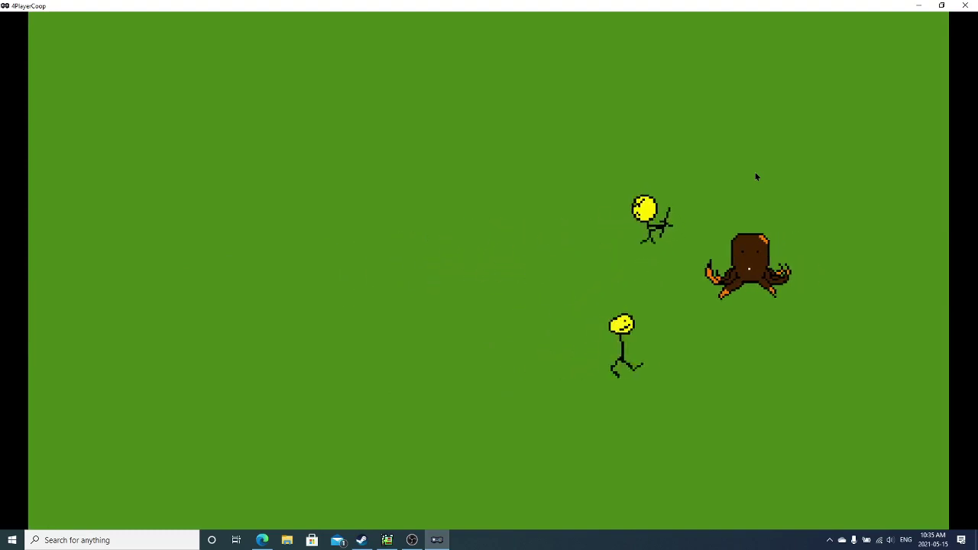
{"action": "key", "text": "Left"}
{"action": "key", "text": "Up"}
{"action": "key", "text": "Left"}
{"action": "key", "text": "Up"}
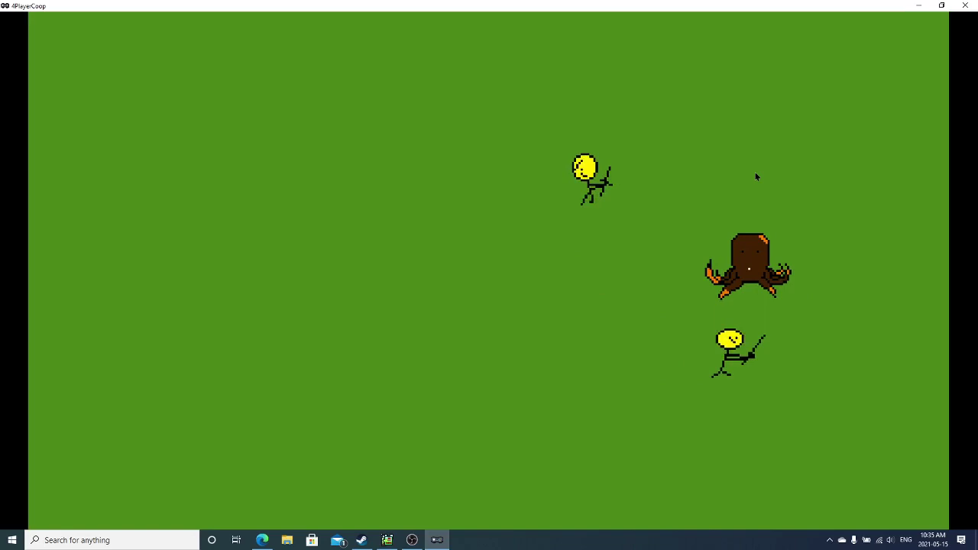
Run past the octopus, turn back, then move down-right to the right edge
{"action": "key", "text": "Right"}
{"action": "key", "text": "Right"}
{"action": "key", "text": "Right"}
{"action": "key", "text": "Right"}
{"action": "key", "text": "Right"}
{"action": "key", "text": "Right"}
{"action": "key", "text": "Right"}
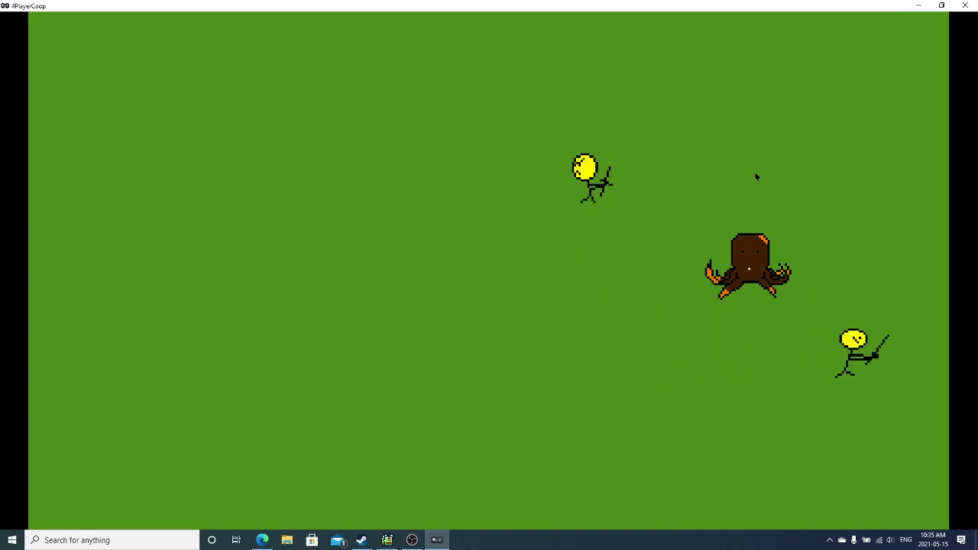
{"action": "key", "text": "Right"}
{"action": "key", "text": "Left"}
{"action": "key", "text": "Left"}
{"action": "key", "text": "Left"}
{"action": "key", "text": "Left"}
{"action": "key", "text": "Left"}
{"action": "key", "text": "Left"}
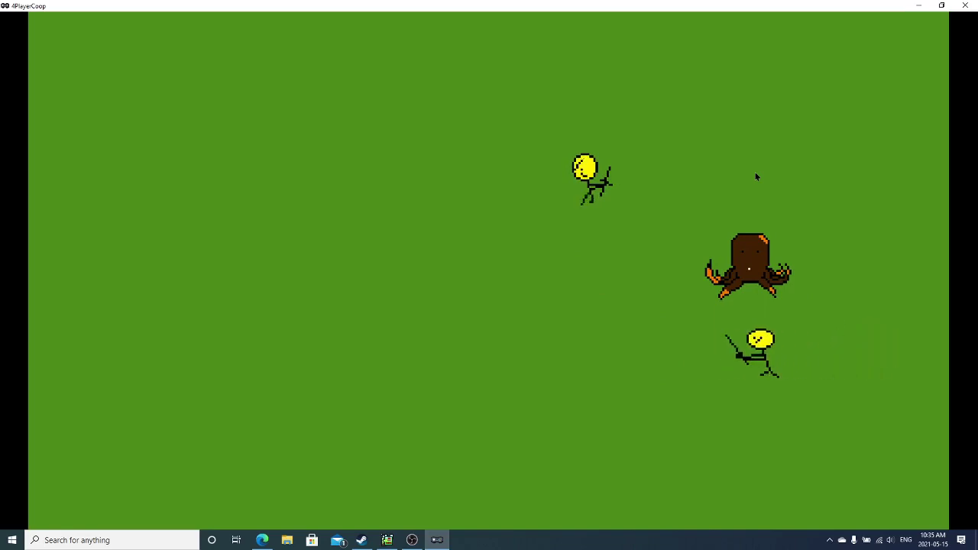
{"action": "key", "text": "Right"}
{"action": "key", "text": "Right"}
{"action": "key", "text": "Down"}
{"action": "key", "text": "Right"}
{"action": "key", "text": "Down"}
{"action": "key", "text": "Right"}
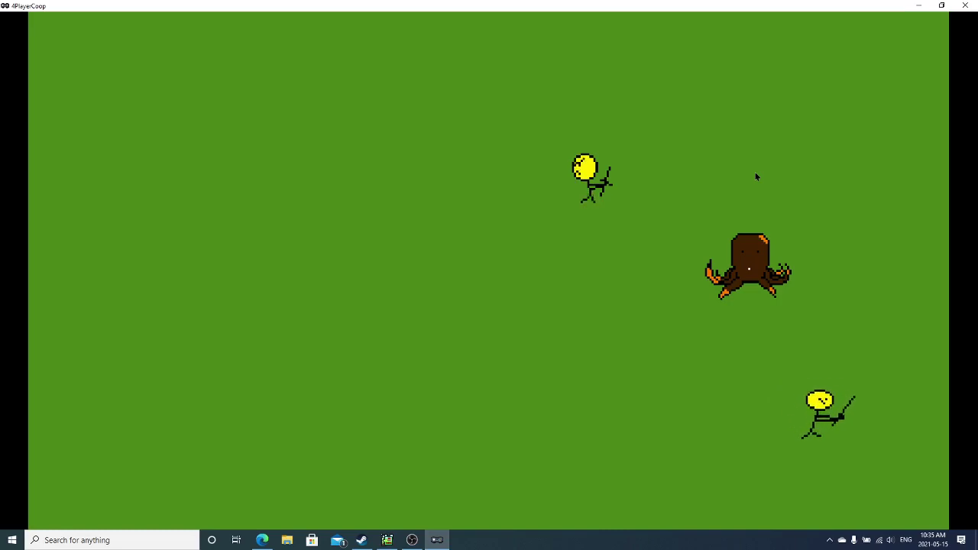
{"action": "key", "text": "Right"}
{"action": "key", "text": "Right"}
{"action": "key", "text": "Right"}
{"action": "key", "text": "Right"}
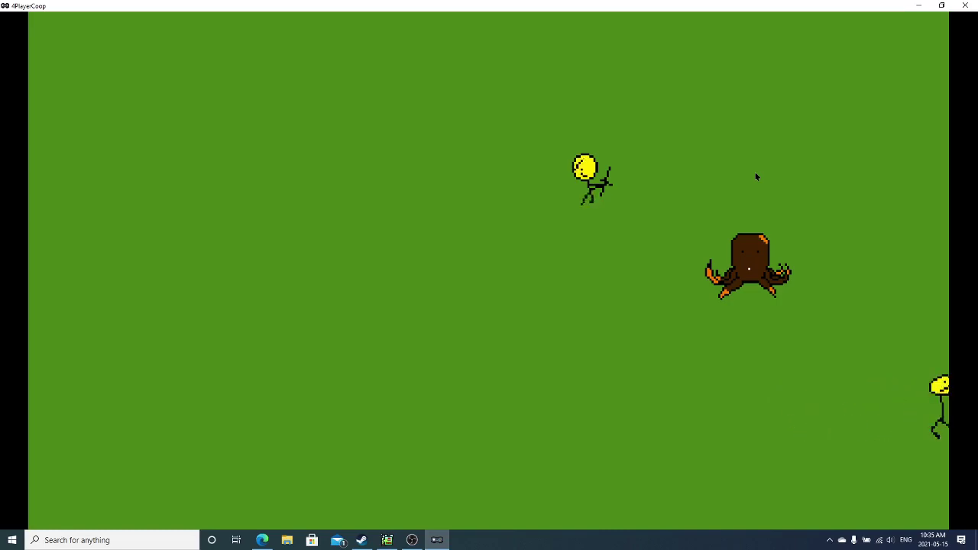
Come down from the edge, strike until the octopus is destroyed, then walk left to the partner
{"action": "key", "text": "Down"}
{"action": "key", "text": "Right"}
{"action": "key", "text": "Down"}
{"action": "key", "text": "Right"}
{"action": "key", "text": "Down"}
{"action": "key", "text": "Right"}
{"action": "key", "text": "Down"}
{"action": "key", "text": "Right"}
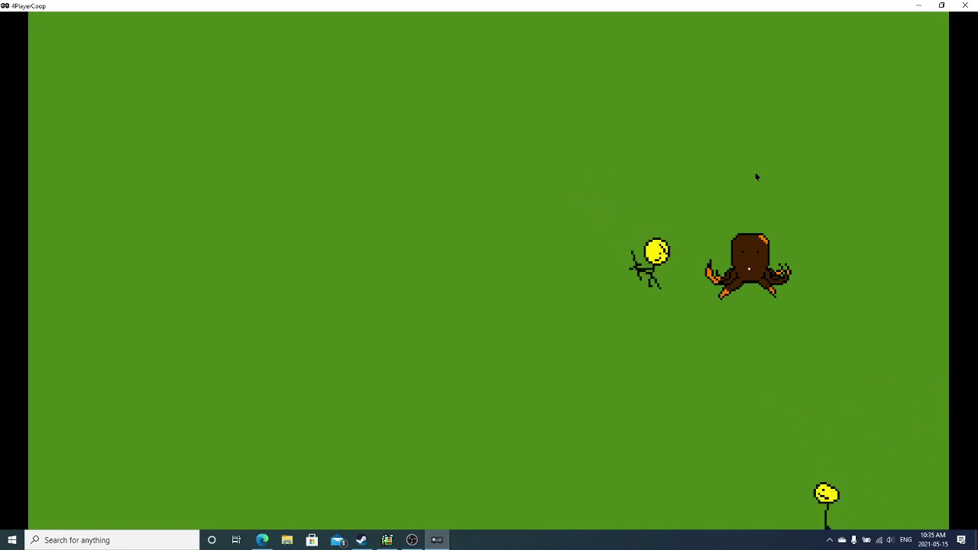
{"action": "key", "text": "Down"}
{"action": "key", "text": "Right"}
{"action": "key", "text": "space"}
{"action": "key", "text": "Left"}
{"action": "key", "text": "Left"}
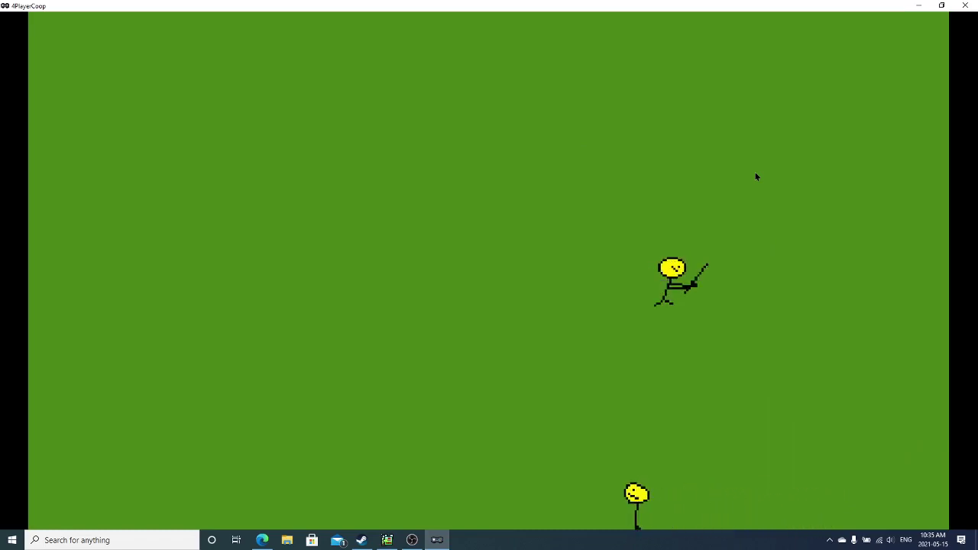
{"action": "key", "text": "Left"}
{"action": "key", "text": "Left"}
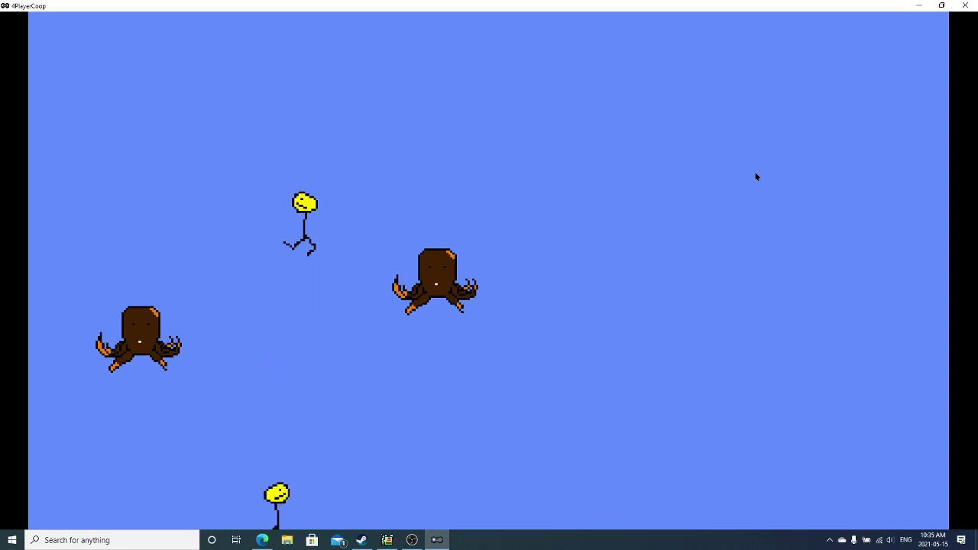
Move up beside the partner to the top edge, then head down-right
{"action": "key", "text": "Up"}
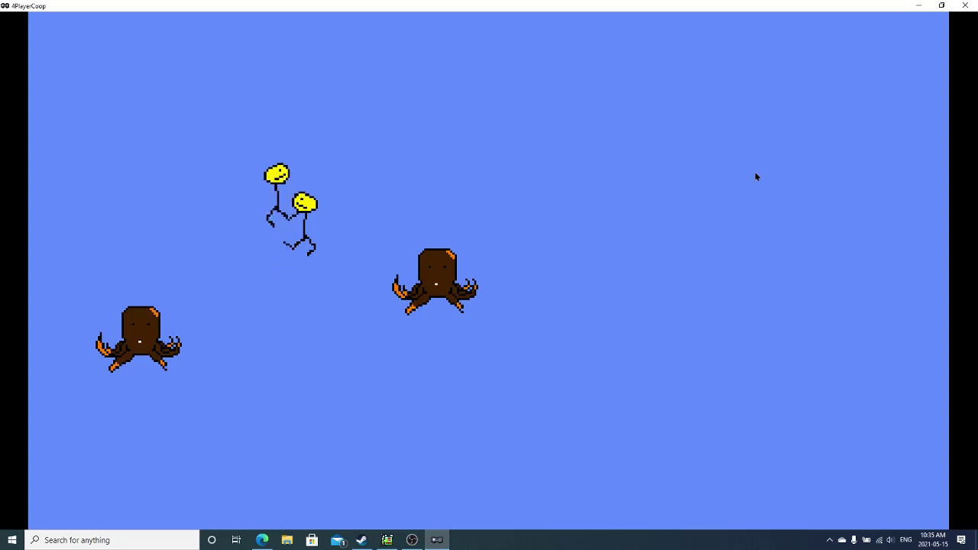
{"action": "key", "text": "Up"}
{"action": "key", "text": "Down"}
{"action": "key", "text": "Right"}
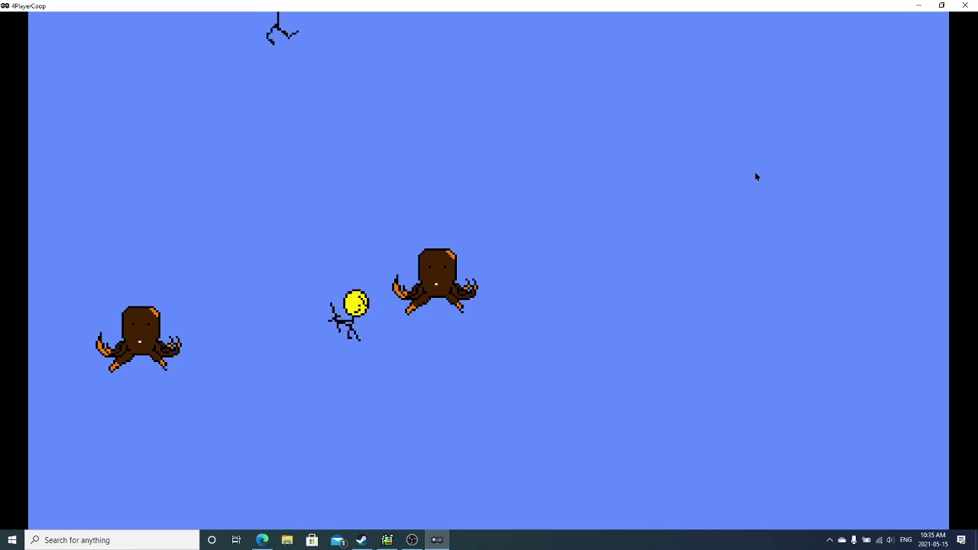
Descend diagonally to the middle octopus and attack it
{"action": "key", "text": "Down"}
{"action": "key", "text": "Right"}
{"action": "key", "text": "Down"}
{"action": "key", "text": "Right"}
{"action": "key", "text": "Down"}
{"action": "key", "text": "Right"}
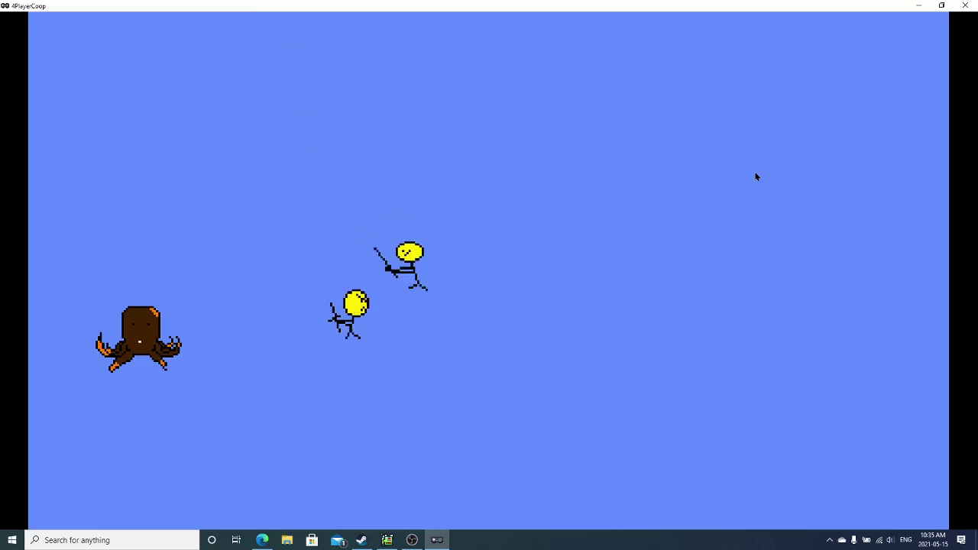
Chase down-left to defeat the left octopus, ending at the bottom edge
{"action": "key", "text": "Down"}
{"action": "key", "text": "Left"}
{"action": "key", "text": "Down"}
{"action": "key", "text": "Left"}
{"action": "key", "text": "Down"}
{"action": "key", "text": "Left"}
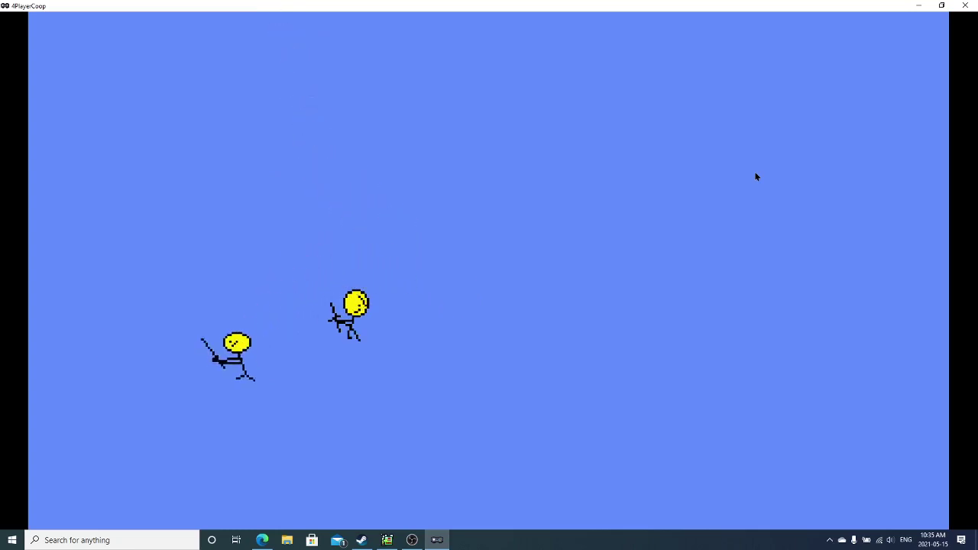
{"action": "key", "text": "Down"}
{"action": "key", "text": "Left"}
{"action": "key", "text": "Down"}
{"action": "key", "text": "Down"}
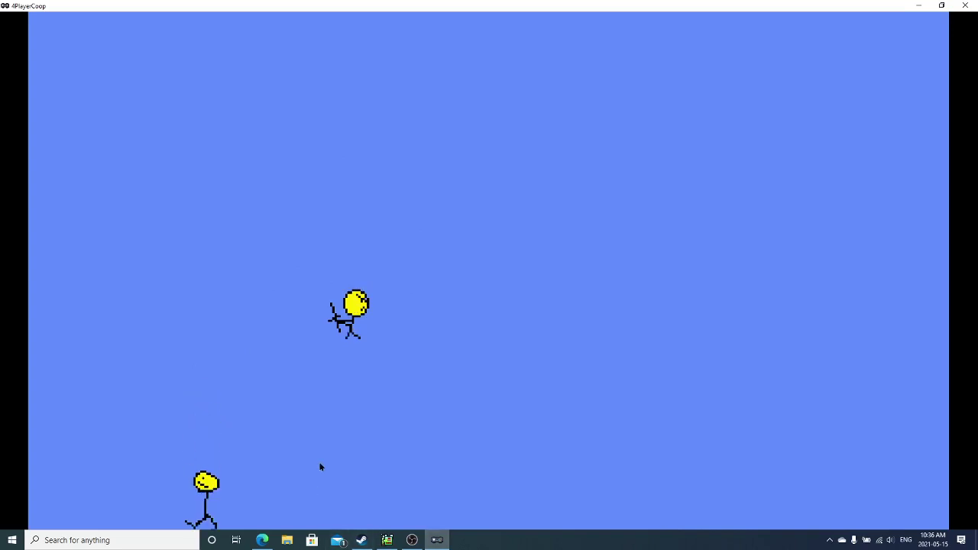
Switch to the Pixel Game Maker MV editor window from the taskbar, showing the scene layout
{"action": "left_click", "coordinate": [435, 540]}
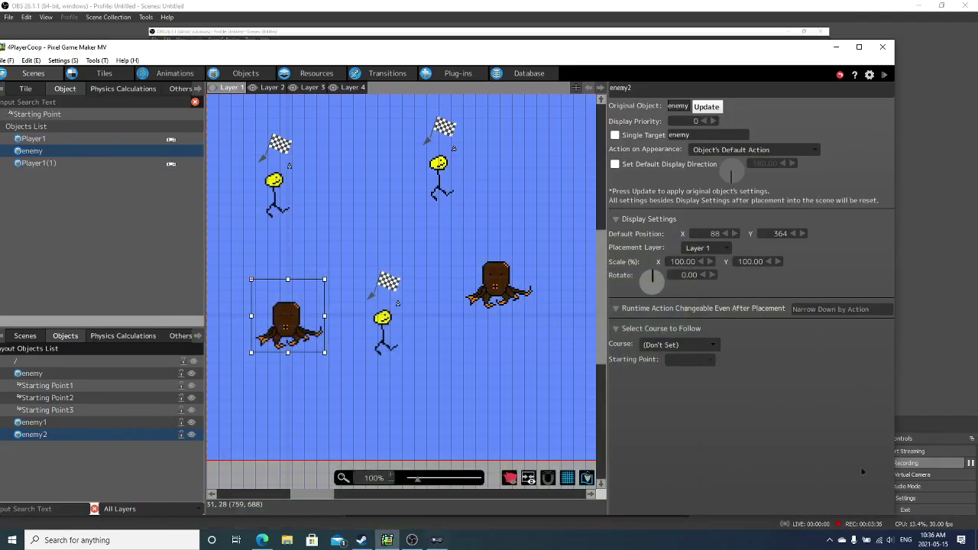